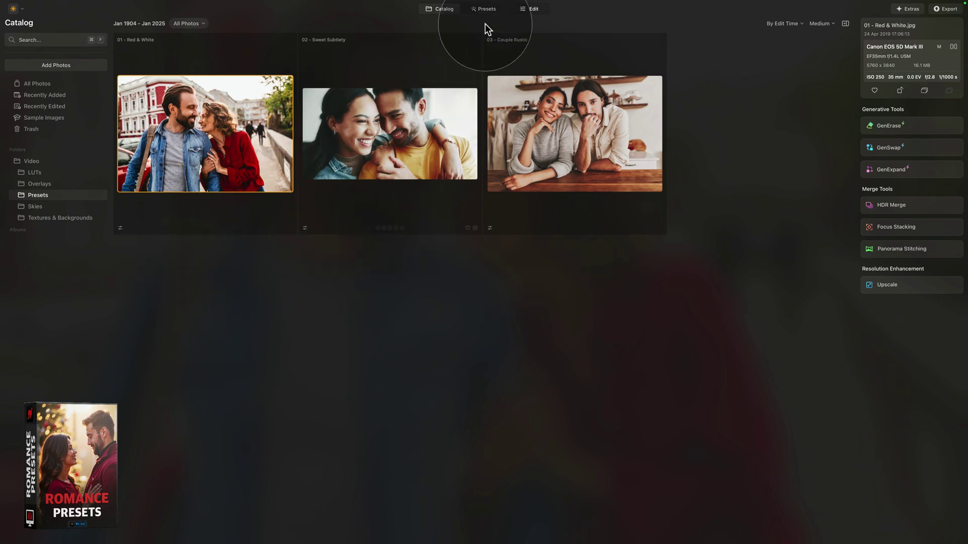
Open the 01 - Red & White photo from the Presets folder for preset work.
{"action": "left_click", "coordinate": [484, 9]}
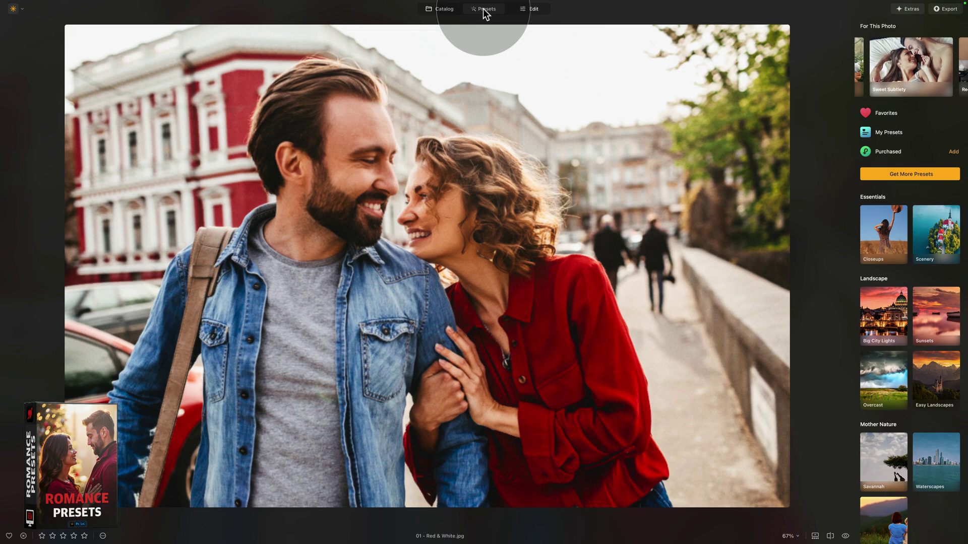
List the purchased preset collections and open the Red & White collection.
{"action": "left_click", "coordinate": [888, 151]}
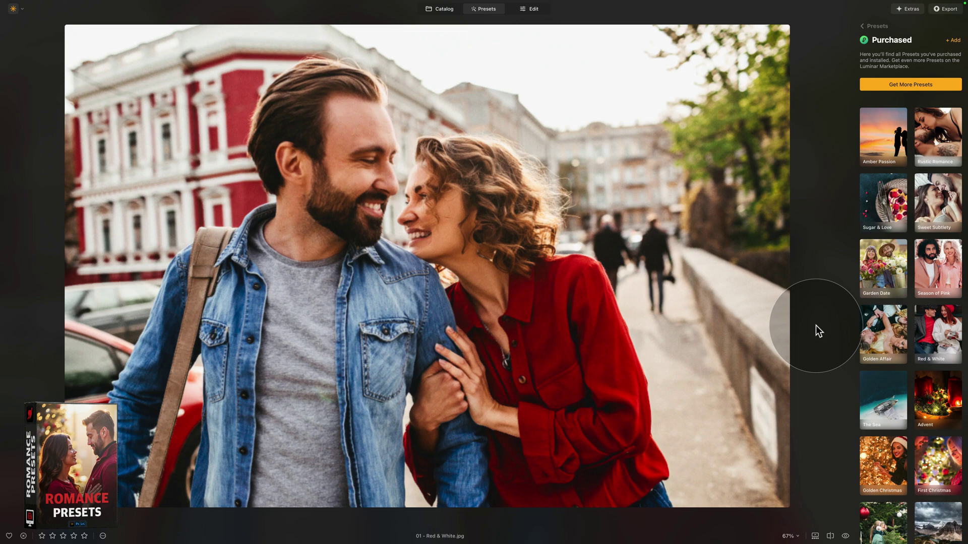
{"action": "left_click", "coordinate": [922, 337]}
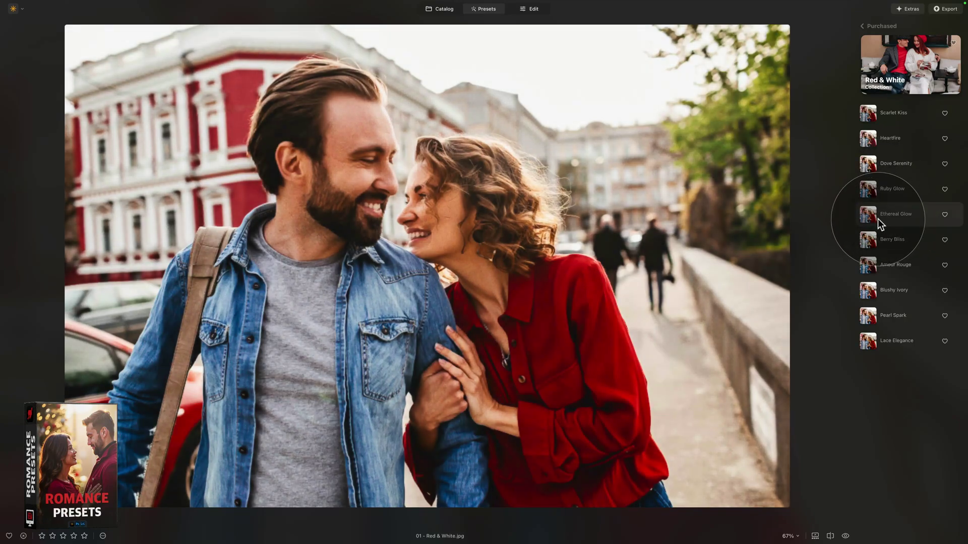
Apply Ethereal Glow to Red & White, vary its strength, and review the resulting edits.
{"action": "left_click", "coordinate": [866, 220]}
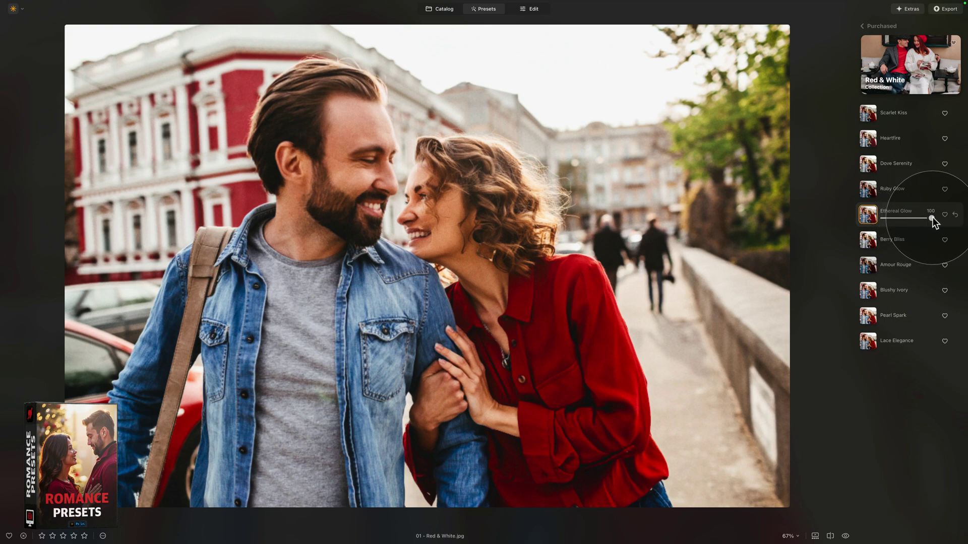
{"action": "mouse_move", "coordinate": [931, 218]}
{"action": "left_mouse_down"}
{"action": "mouse_move", "coordinate": [906, 218]}
{"action": "mouse_move", "coordinate": [939, 218]}
{"action": "left_mouse_up"}
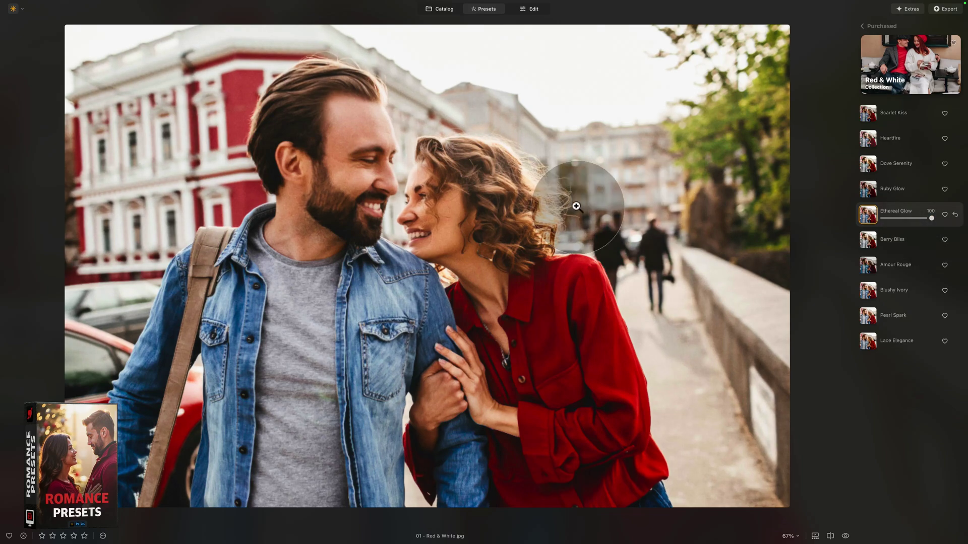
{"action": "left_click", "coordinate": [535, 15]}
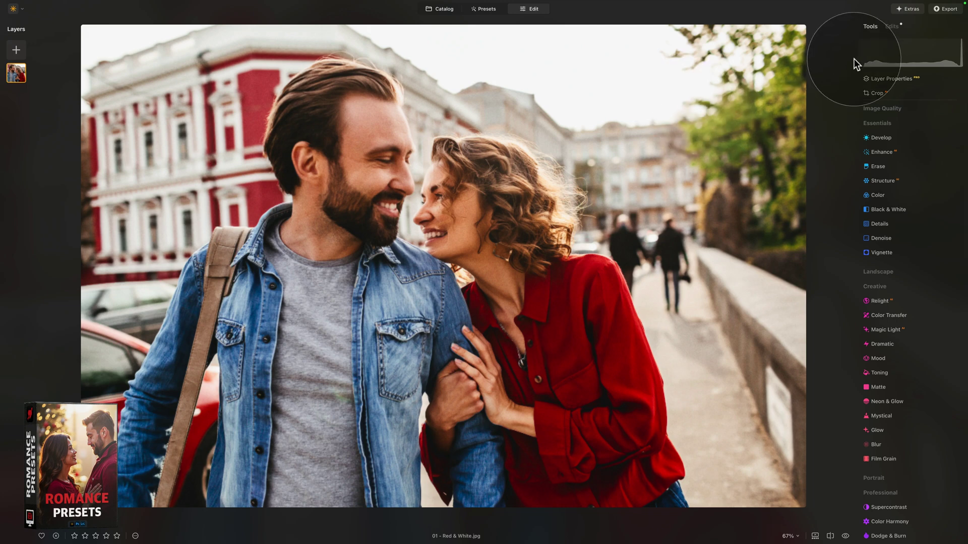
{"action": "left_click", "coordinate": [891, 27]}
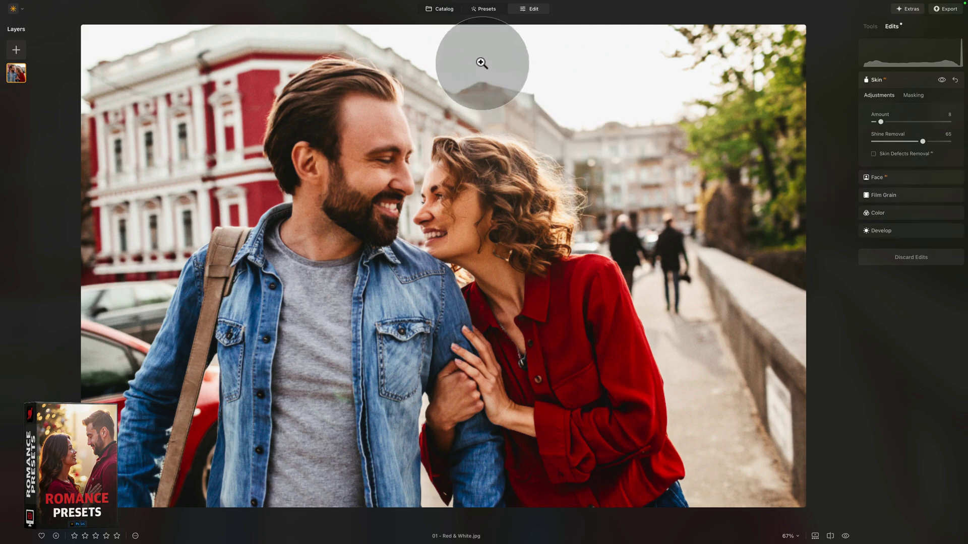
{"action": "left_click", "coordinate": [444, 19]}
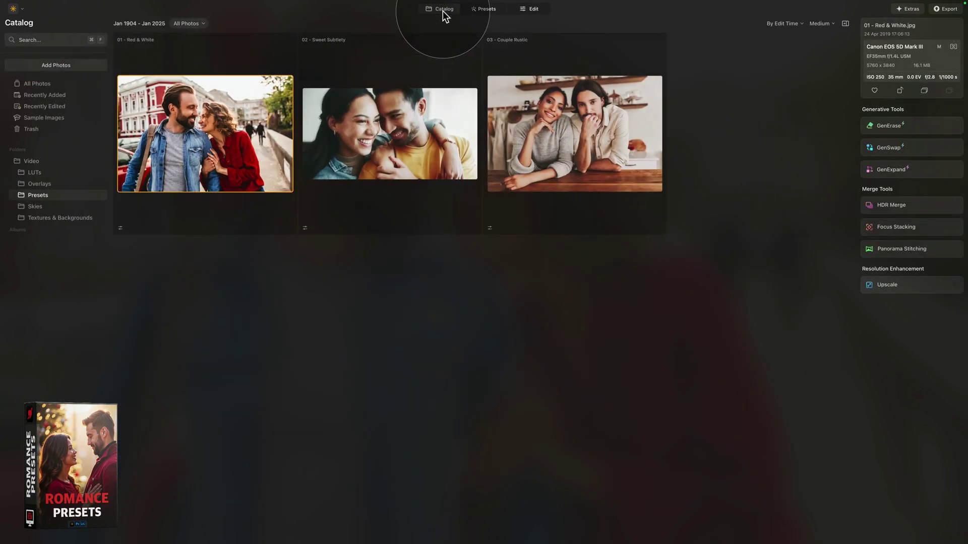
Open the Sweet Subtlety photo in Presets and bring up the Sweet Subtlety collection.
{"action": "left_click", "coordinate": [392, 114]}
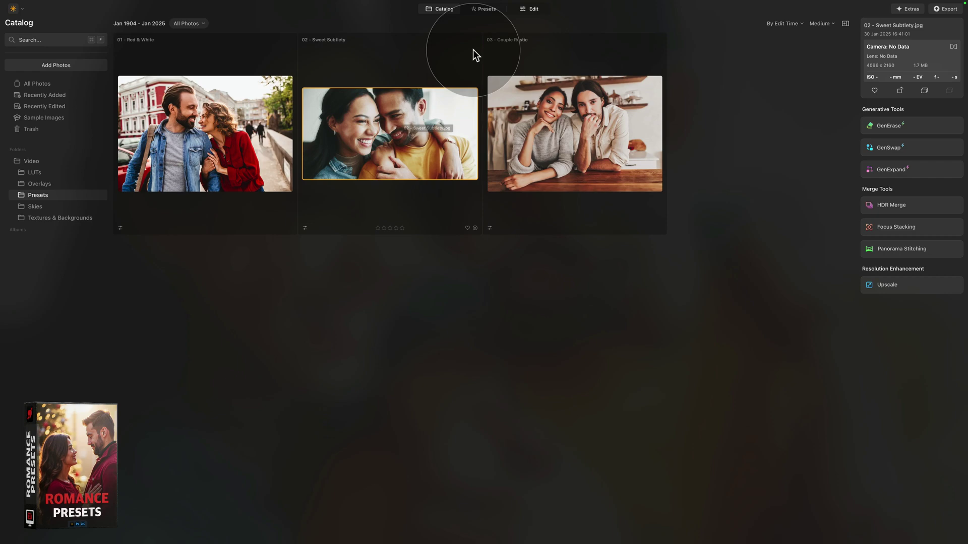
{"action": "left_click", "coordinate": [487, 14]}
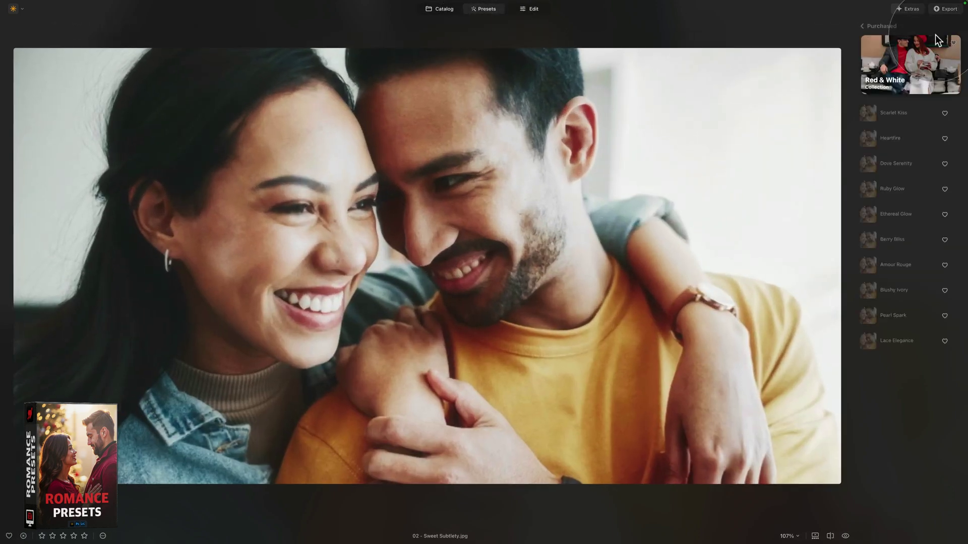
{"action": "left_click", "coordinate": [884, 26]}
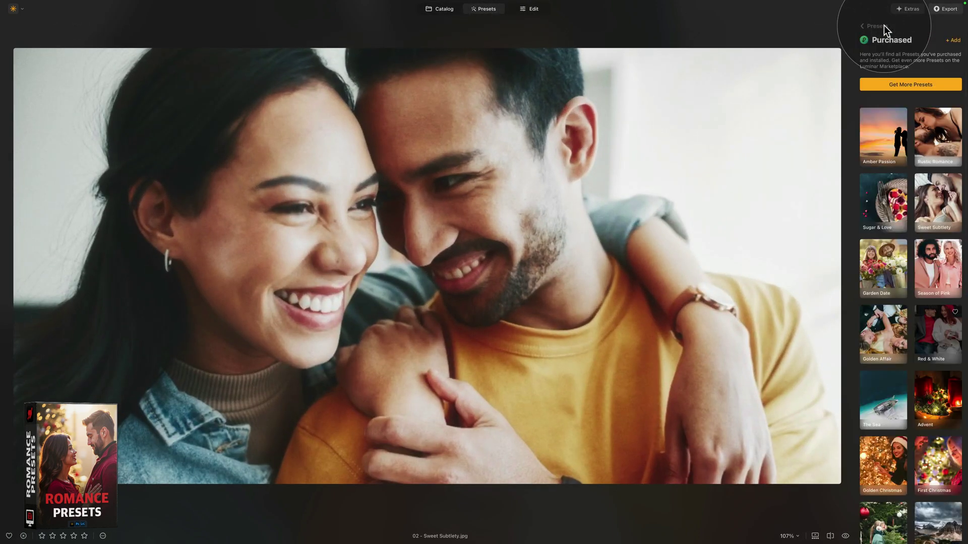
{"action": "left_click", "coordinate": [930, 188]}
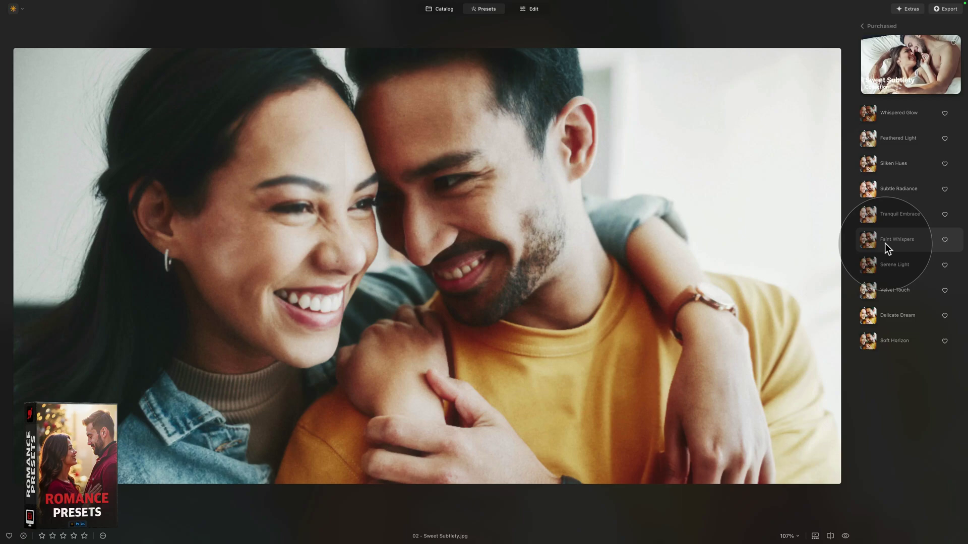
Apply Faint Whispers at about 60 strength and compare it against the original.
{"action": "left_click", "coordinate": [884, 212]}
{"action": "left_click", "coordinate": [886, 239]}
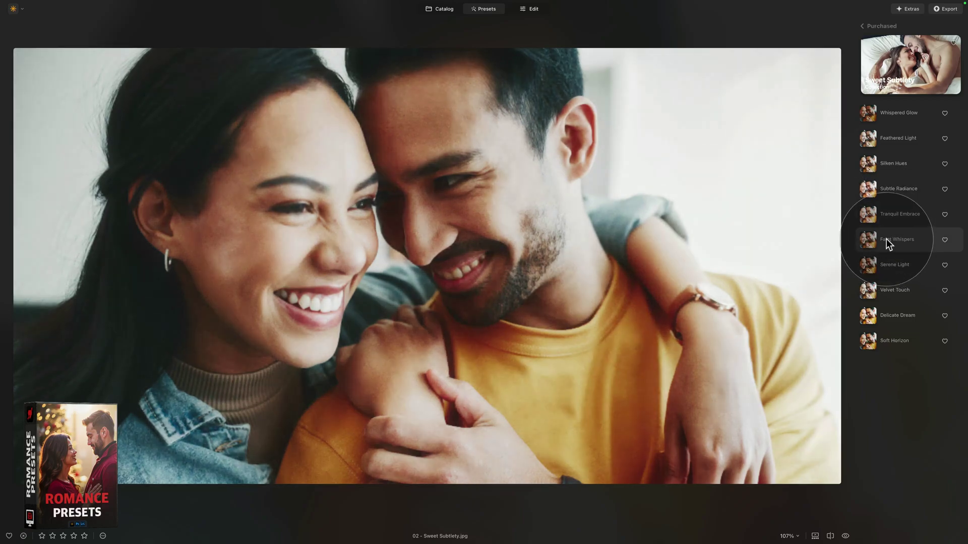
{"action": "left_click", "coordinate": [886, 239]}
{"action": "left_click_drag", "start_coordinate": [925, 244], "coordinate": [914, 244]}
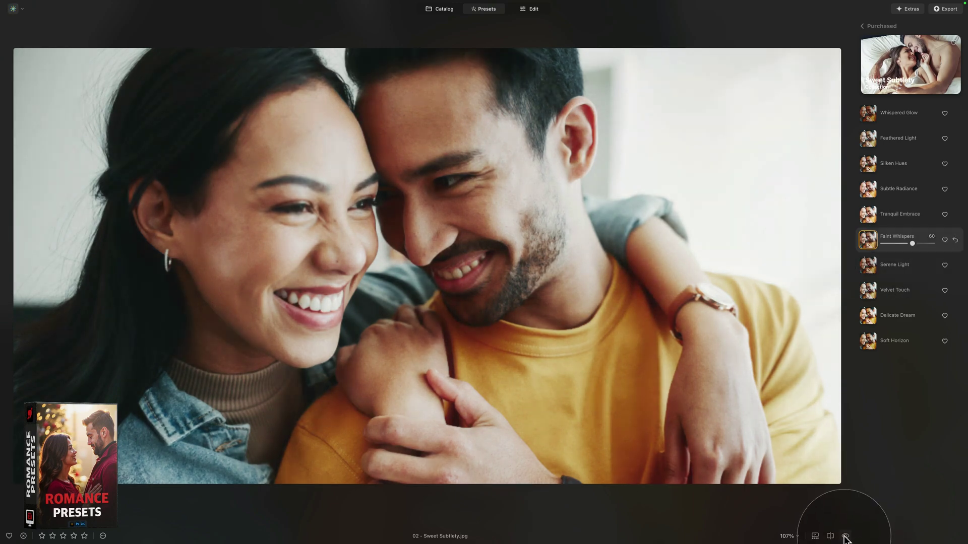
{"action": "left_click", "coordinate": [845, 536]}
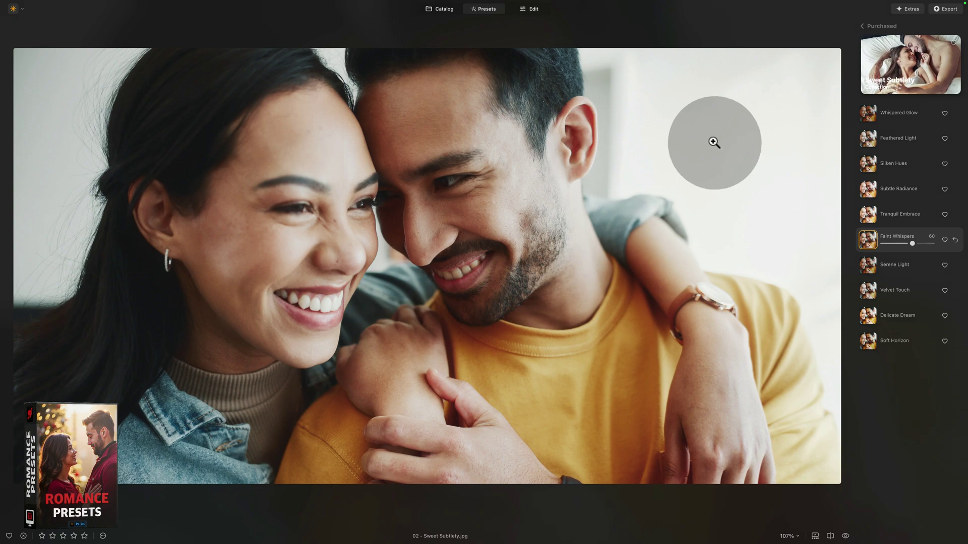
{"action": "left_click", "coordinate": [448, 11]}
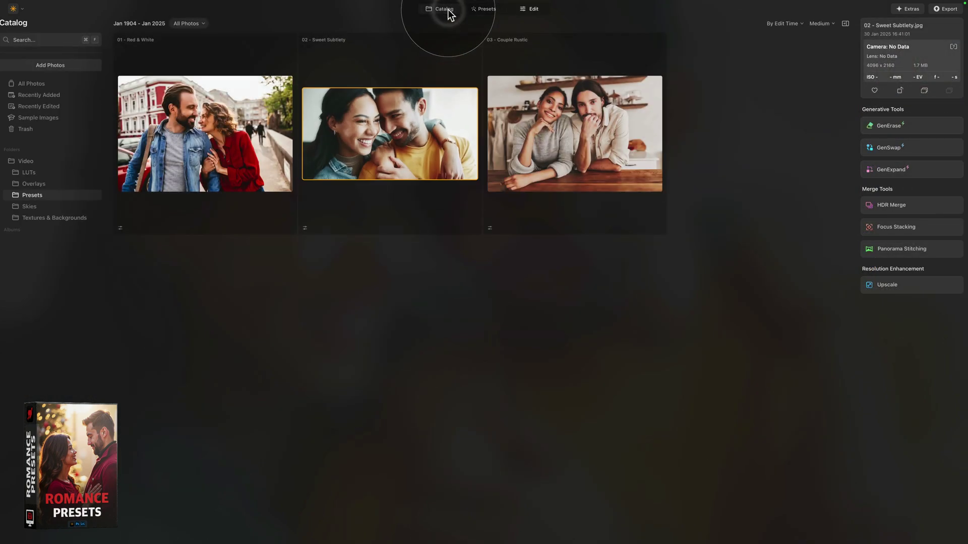
Move Couple Rustic ahead of Sweet Subtlety, open it in Presets, and open Rustic Romance.
{"action": "left_click_drag", "start_coordinate": [589, 131], "coordinate": [466, 146]}
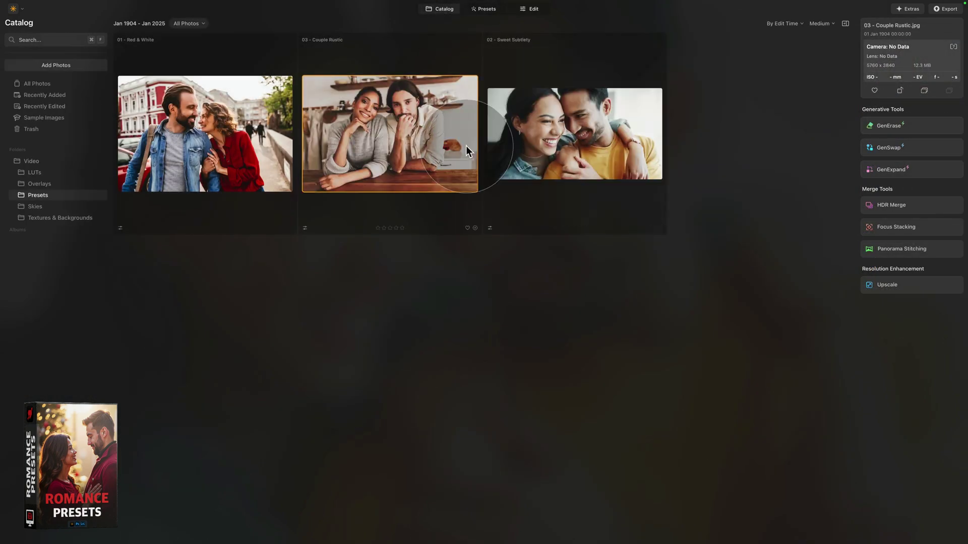
{"action": "left_click", "coordinate": [484, 9]}
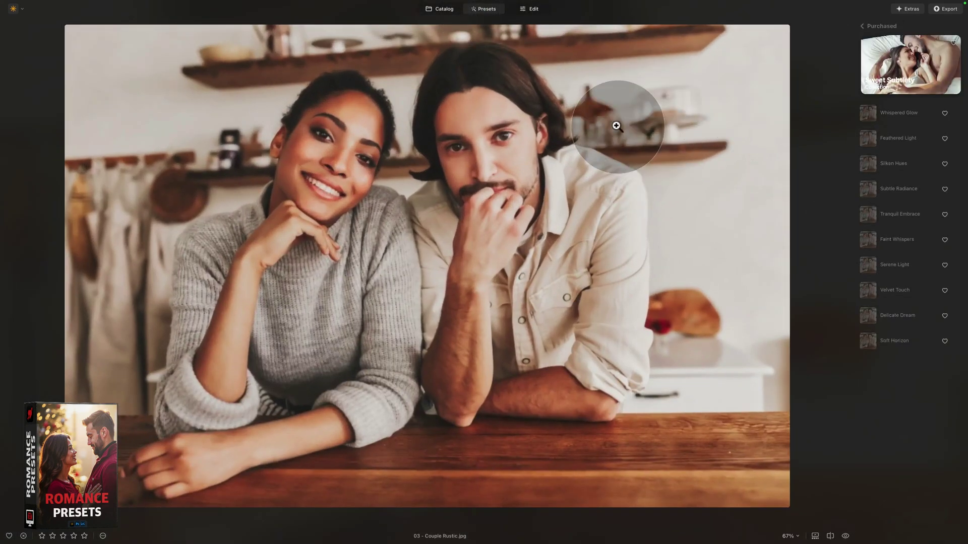
{"action": "left_click", "coordinate": [863, 26]}
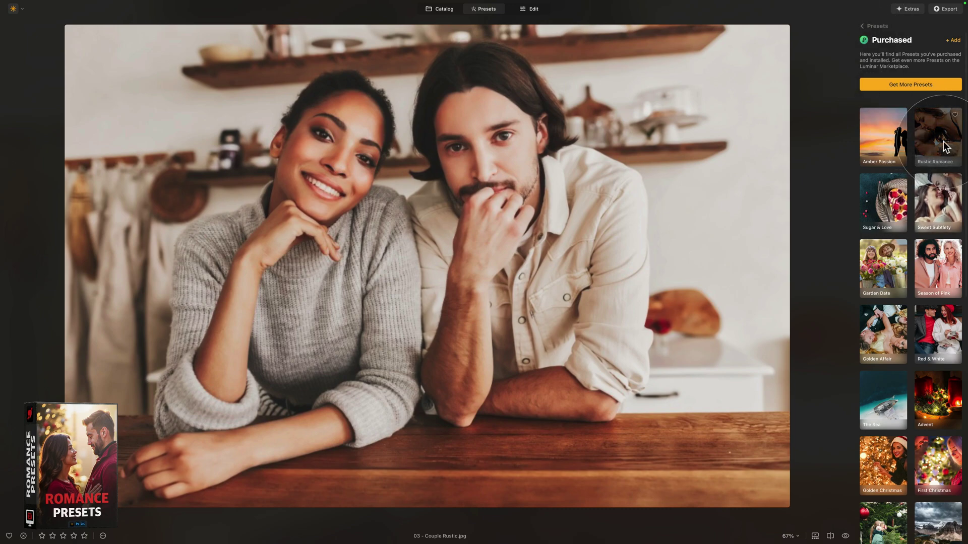
{"action": "left_click", "coordinate": [845, 537]}
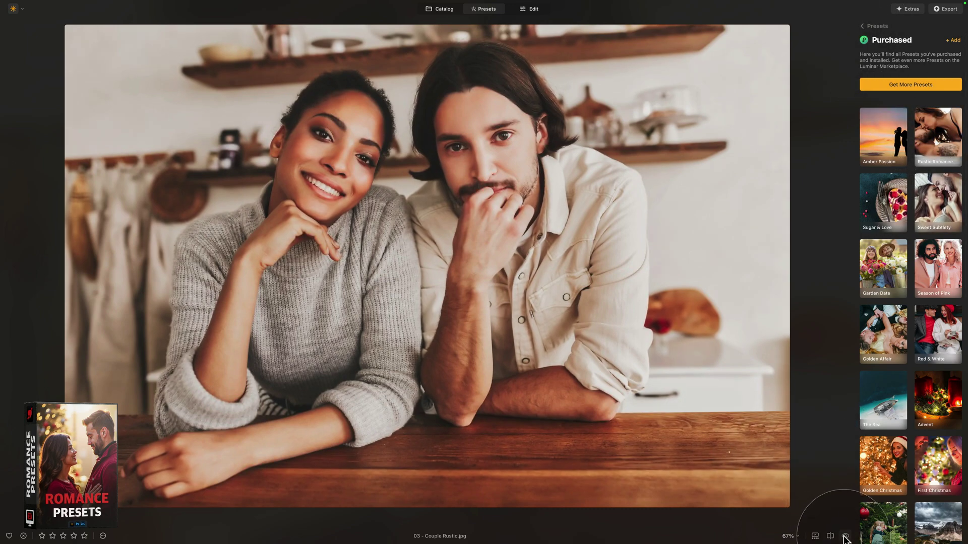
{"action": "left_click", "coordinate": [845, 537]}
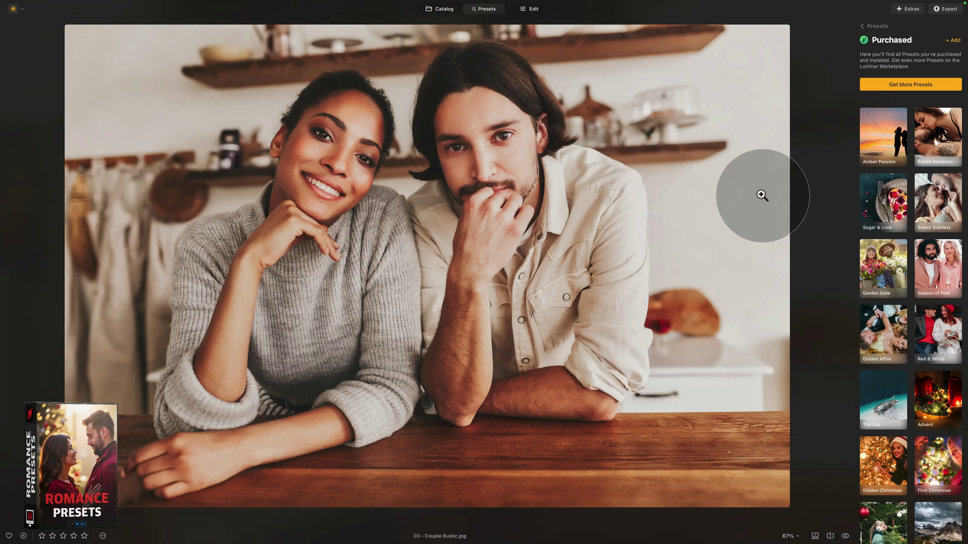
{"action": "left_click", "coordinate": [937, 144]}
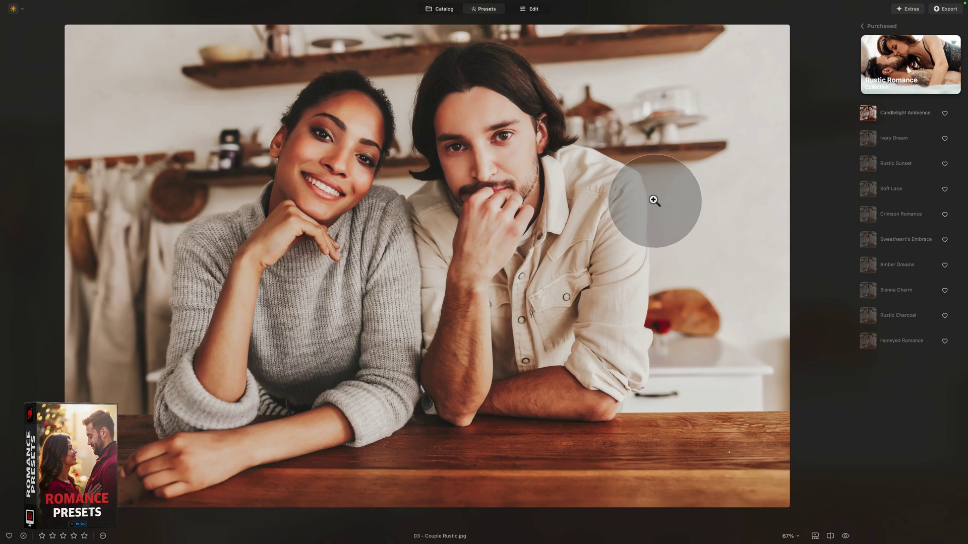
Try each Rustic Romance preset, from Candlelight Ambience through Honeyed Romance.
{"action": "left_click", "coordinate": [863, 114]}
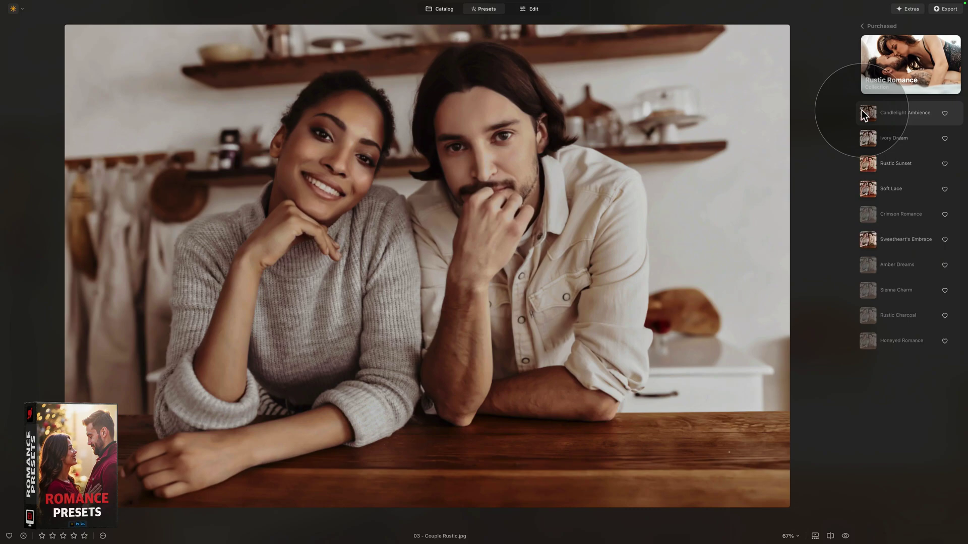
{"action": "left_click", "coordinate": [867, 136]}
{"action": "left_click", "coordinate": [870, 162]}
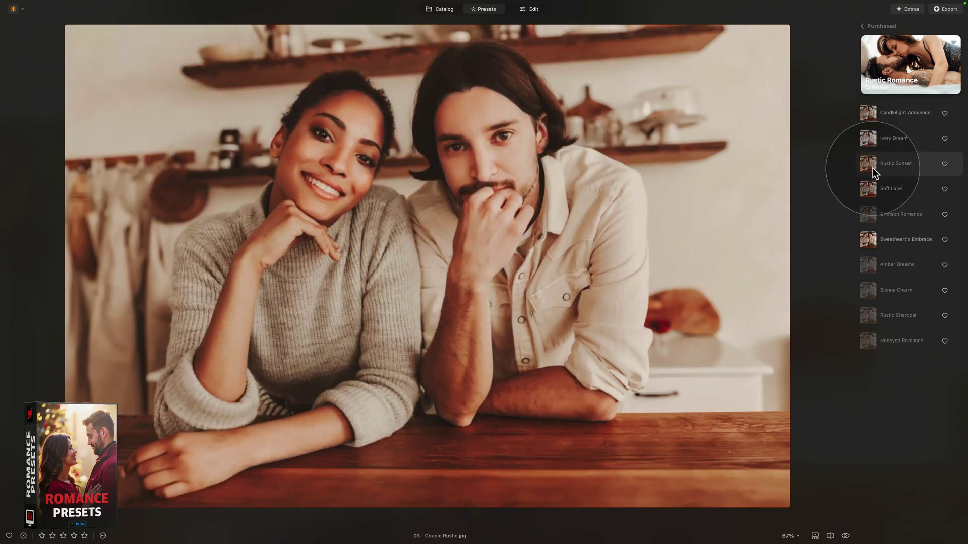
{"action": "left_click", "coordinate": [873, 185]}
{"action": "left_click", "coordinate": [880, 213]}
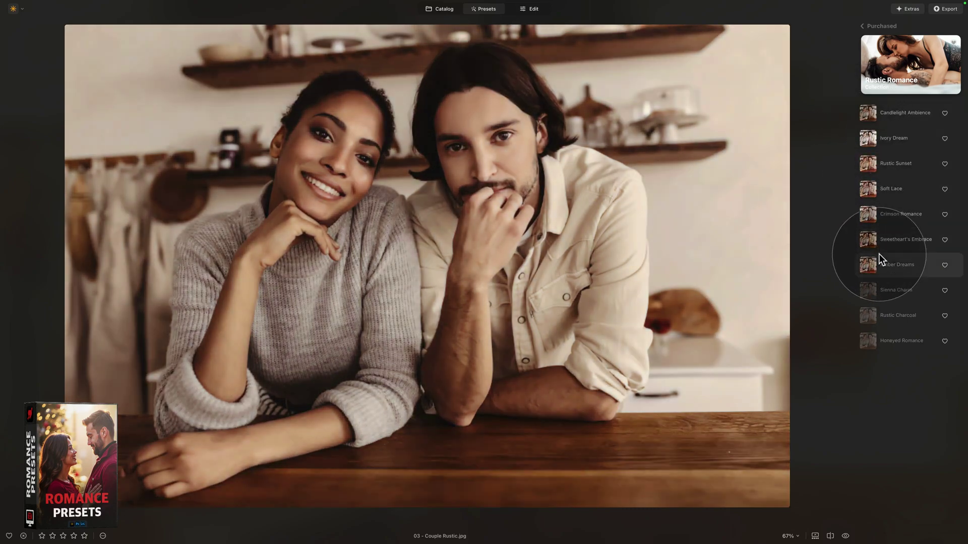
{"action": "left_click", "coordinate": [877, 253]}
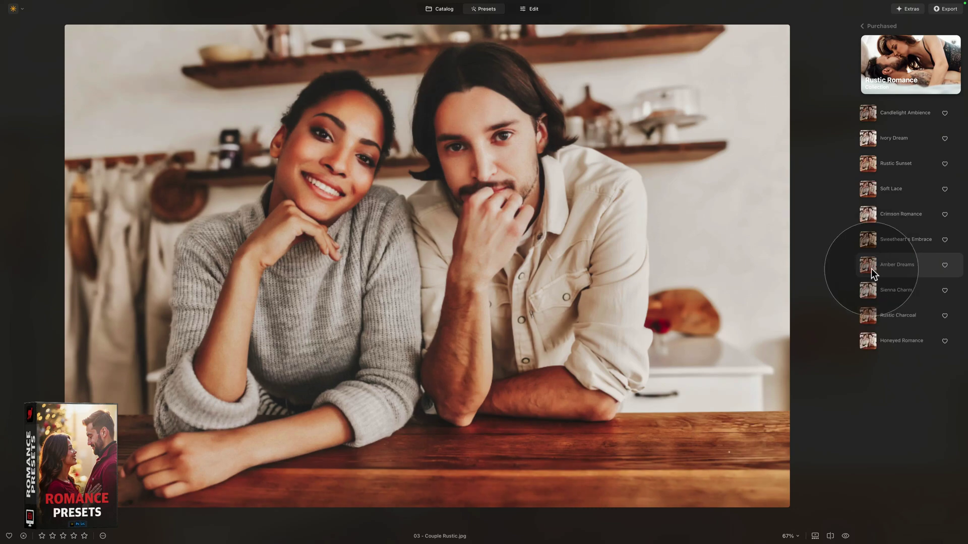
{"action": "left_click", "coordinate": [875, 291]}
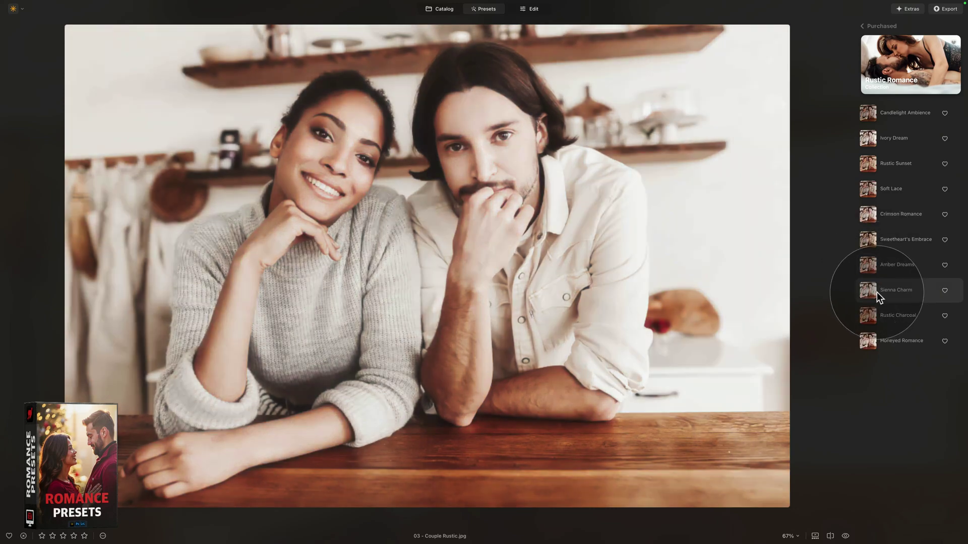
{"action": "left_click", "coordinate": [878, 313]}
{"action": "left_click", "coordinate": [882, 339]}
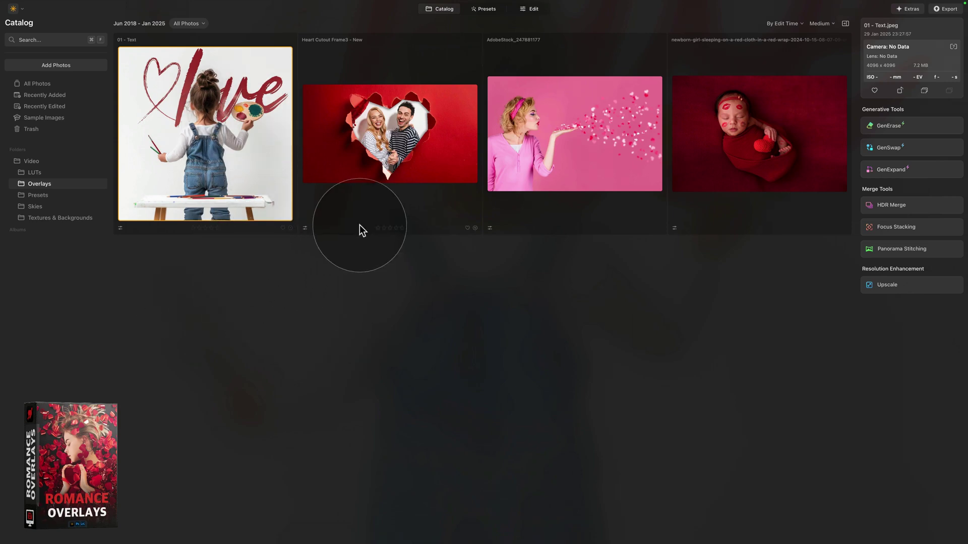
Open 01 - Text, select its love overlay layer, and toggle the original to compare.
{"action": "left_click", "coordinate": [531, 9]}
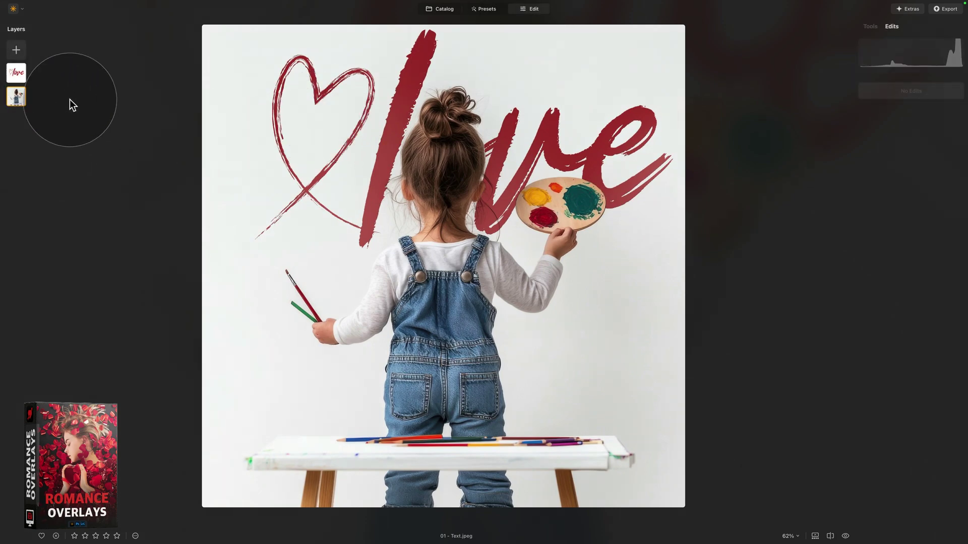
{"action": "left_click", "coordinate": [17, 75]}
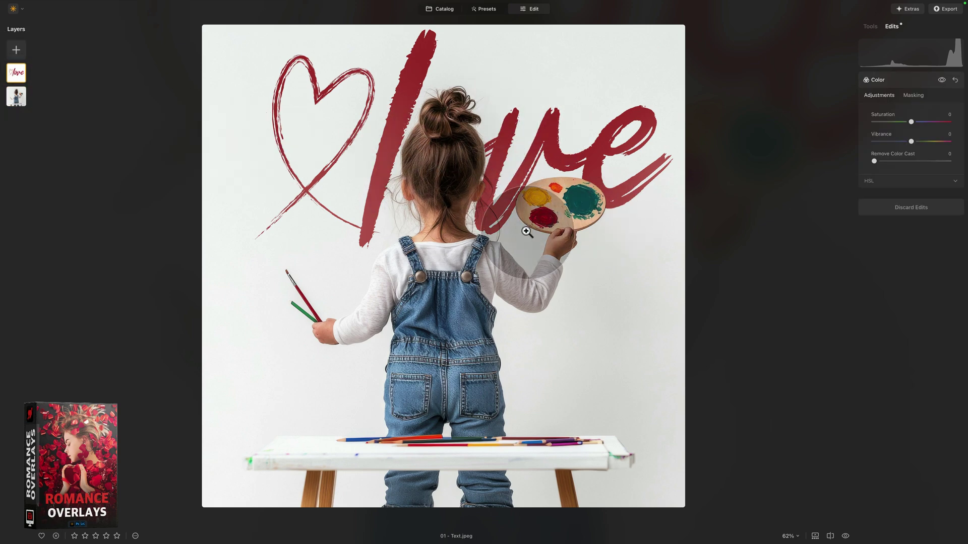
{"action": "left_click", "coordinate": [845, 535]}
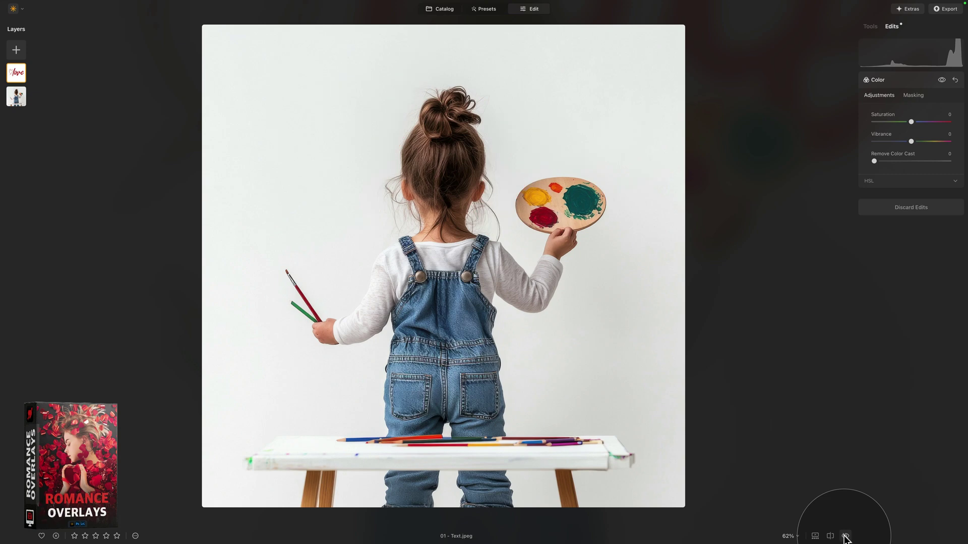
{"action": "left_click", "coordinate": [845, 537]}
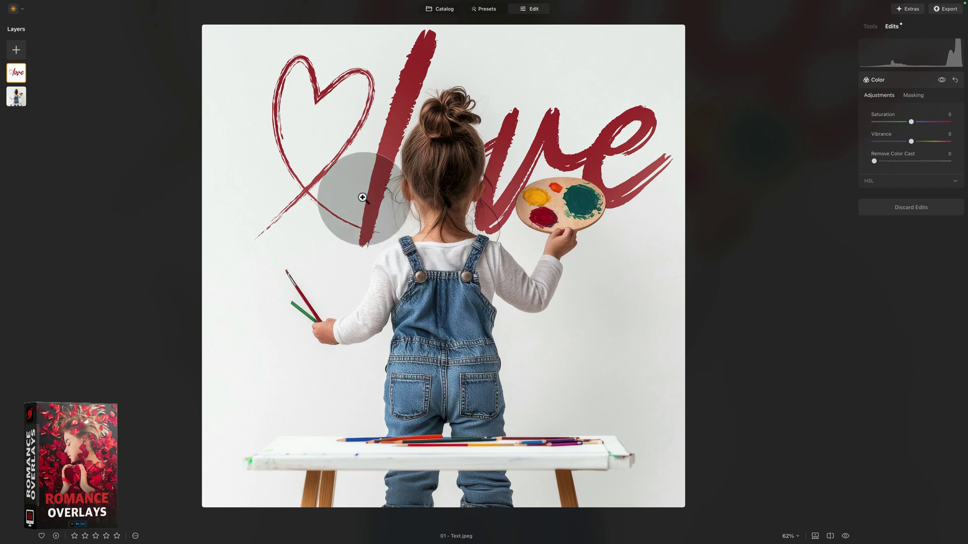
{"action": "left_click", "coordinate": [445, 13]}
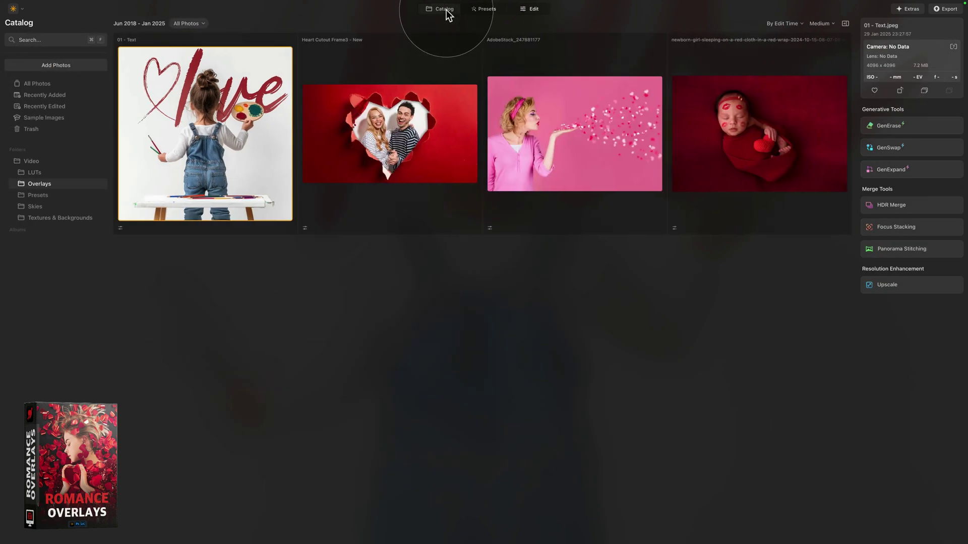
{"action": "left_click", "coordinate": [384, 124]}
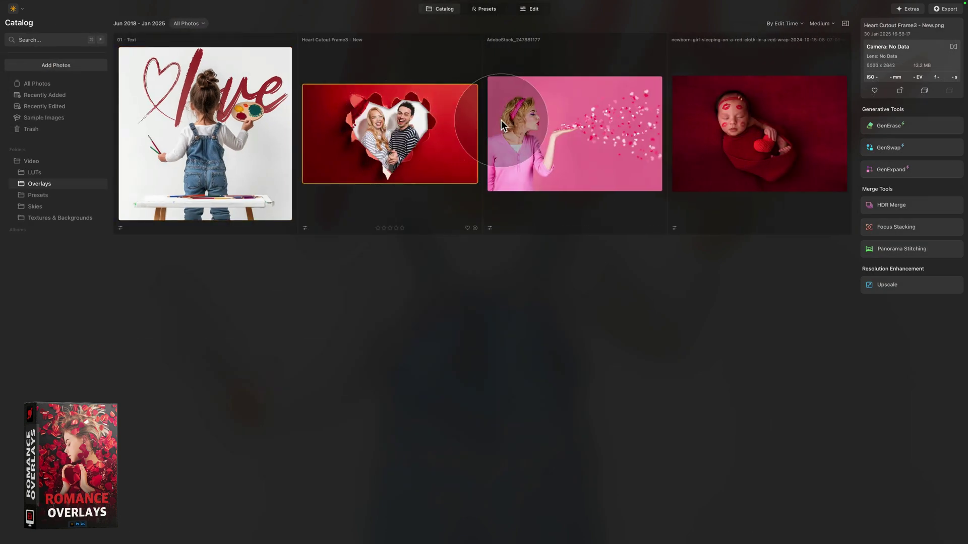
{"action": "left_click", "coordinate": [526, 12]}
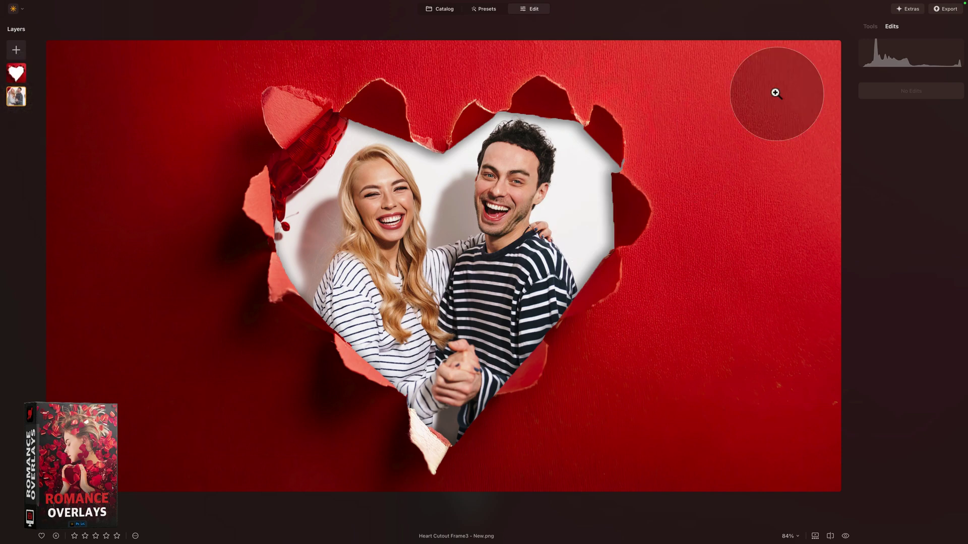
{"action": "left_click", "coordinate": [868, 26]}
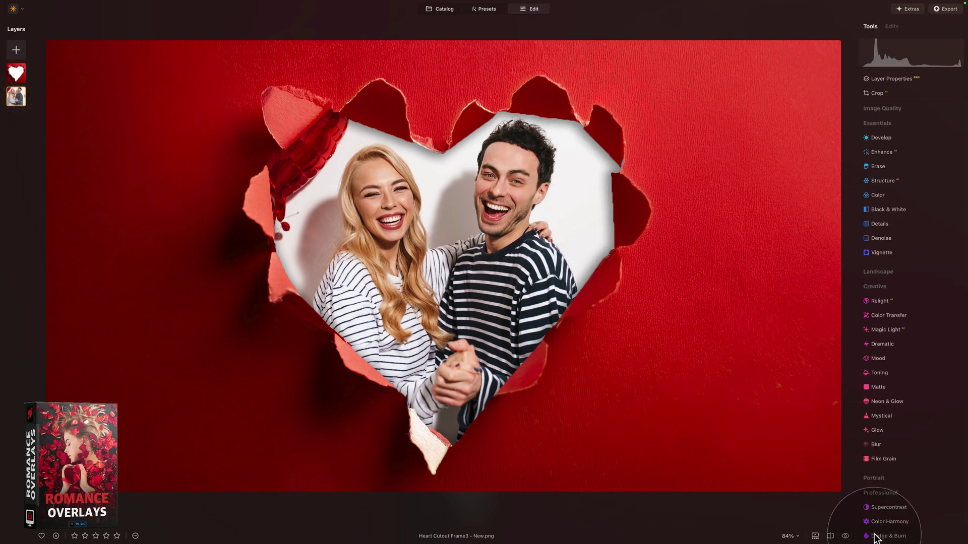
{"action": "left_click", "coordinate": [845, 537]}
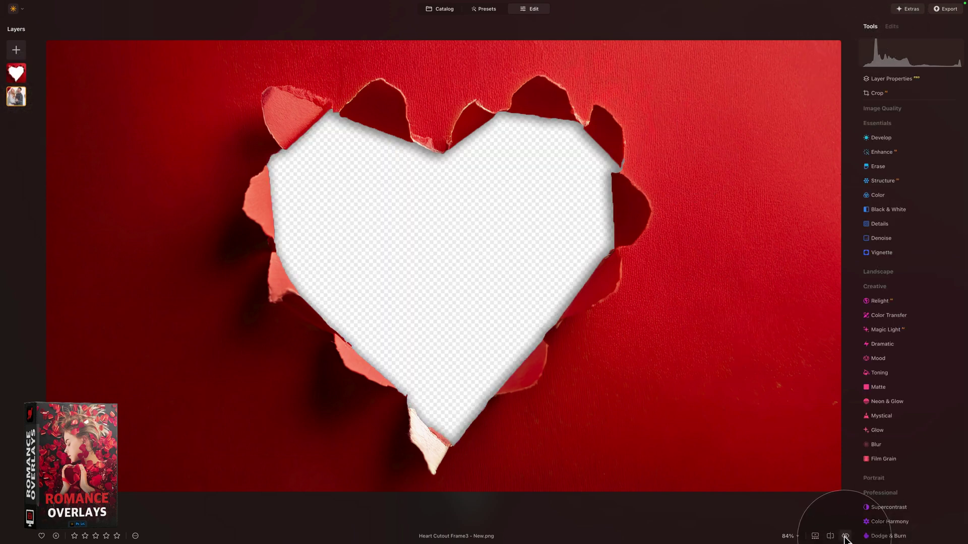
{"action": "left_click", "coordinate": [845, 537]}
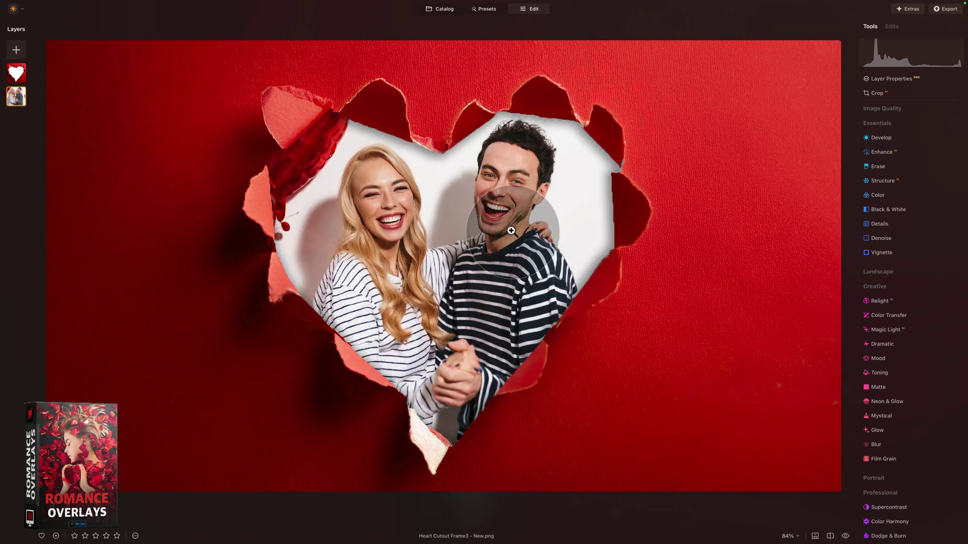
{"action": "left_click", "coordinate": [443, 10]}
Open AdobeStock_247881177 for editing and compare it with and without the hearts overlay.
{"action": "left_click", "coordinate": [541, 137]}
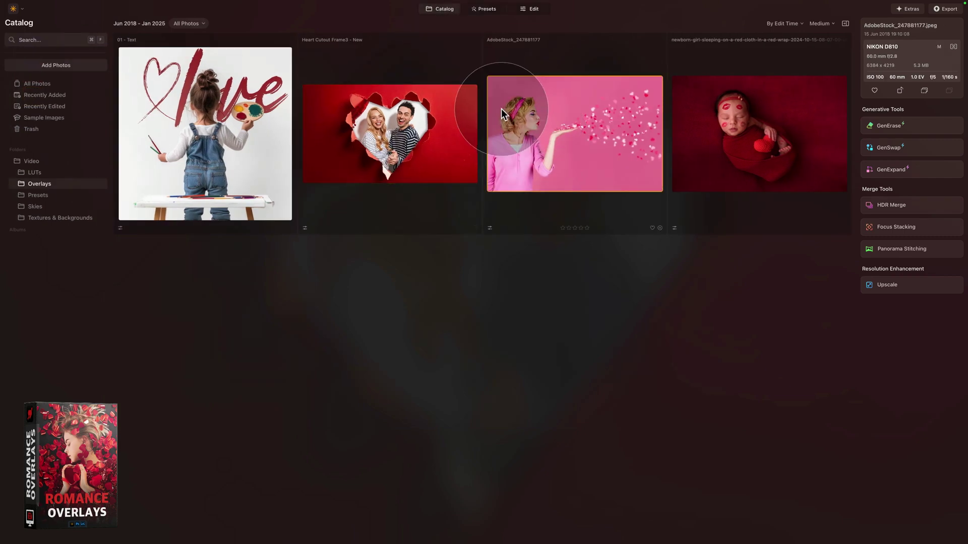
{"action": "left_click", "coordinate": [532, 10]}
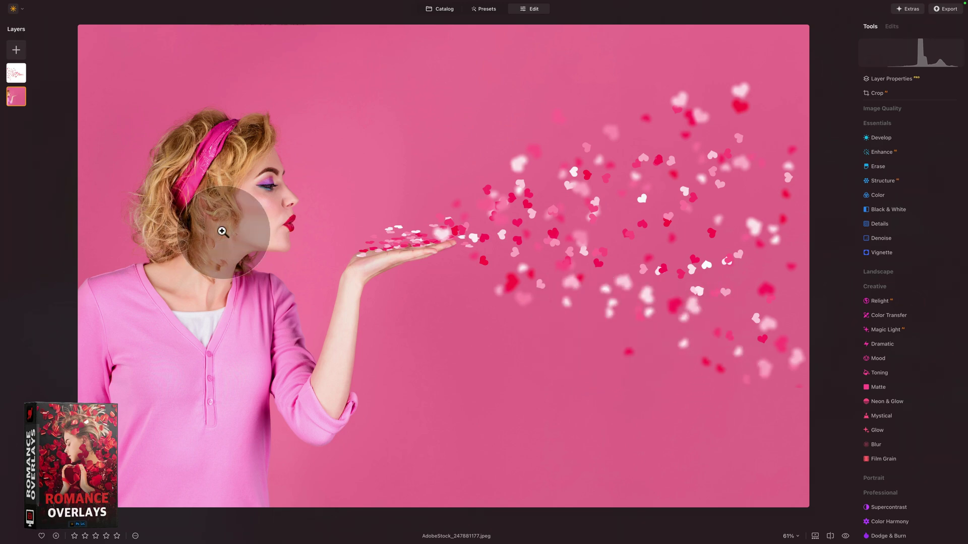
{"action": "left_click", "coordinate": [16, 73]}
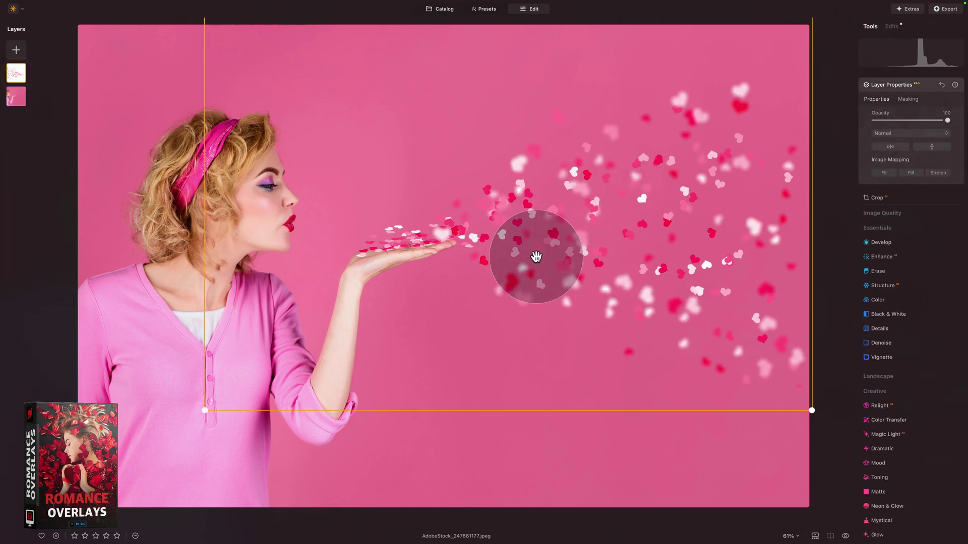
{"action": "left_click", "coordinate": [845, 536]}
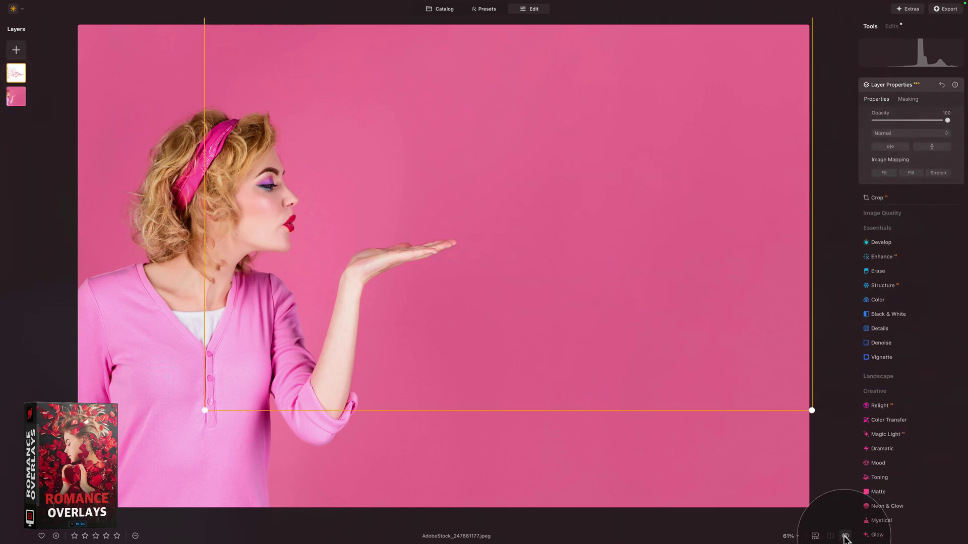
{"action": "left_click", "coordinate": [844, 536]}
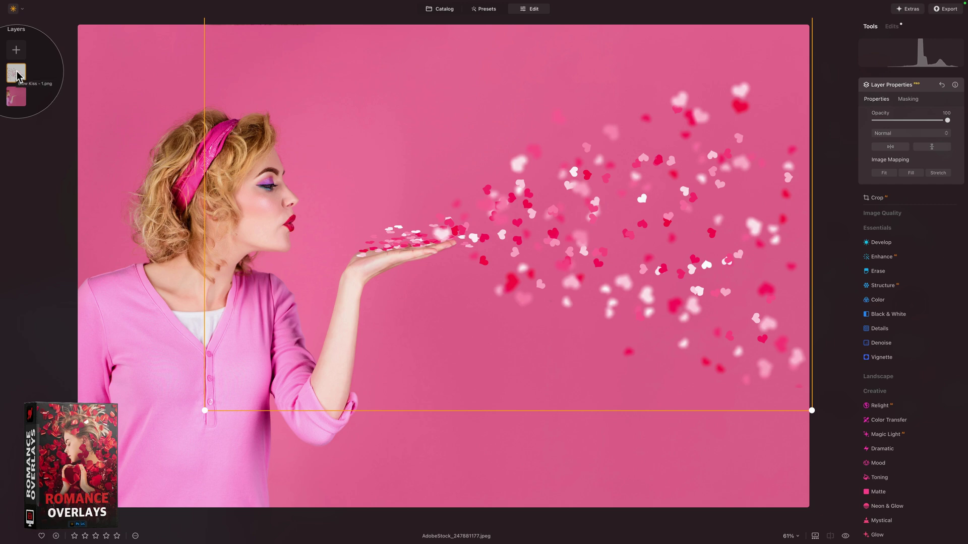
Shift the hearts overlay's red hue slightly right in Color > HSL.
{"action": "left_click", "coordinate": [877, 300]}
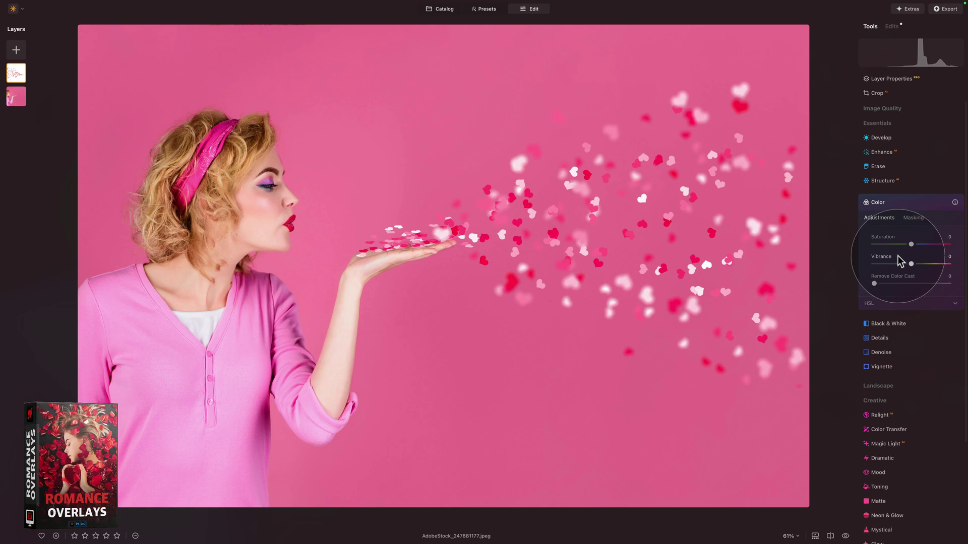
{"action": "left_click", "coordinate": [891, 302]}
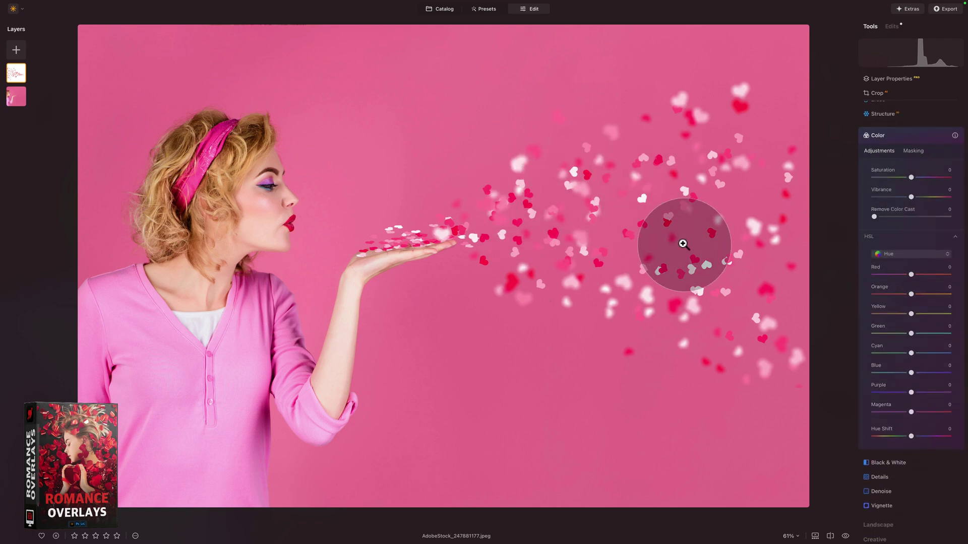
{"action": "left_click", "coordinate": [901, 255]}
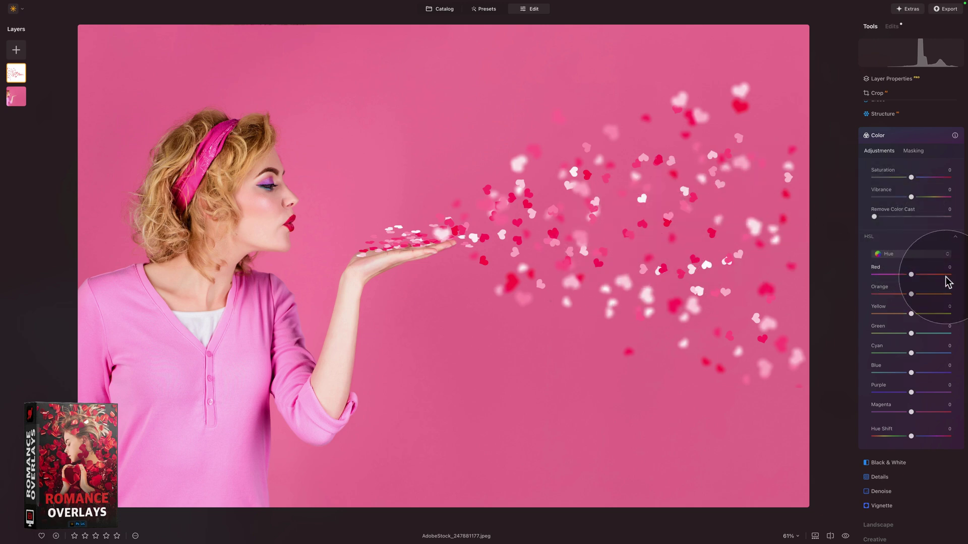
{"action": "mouse_move", "coordinate": [911, 275]}
{"action": "left_mouse_down"}
{"action": "mouse_move", "coordinate": [902, 276]}
{"action": "mouse_move", "coordinate": [921, 275]}
{"action": "left_mouse_up"}
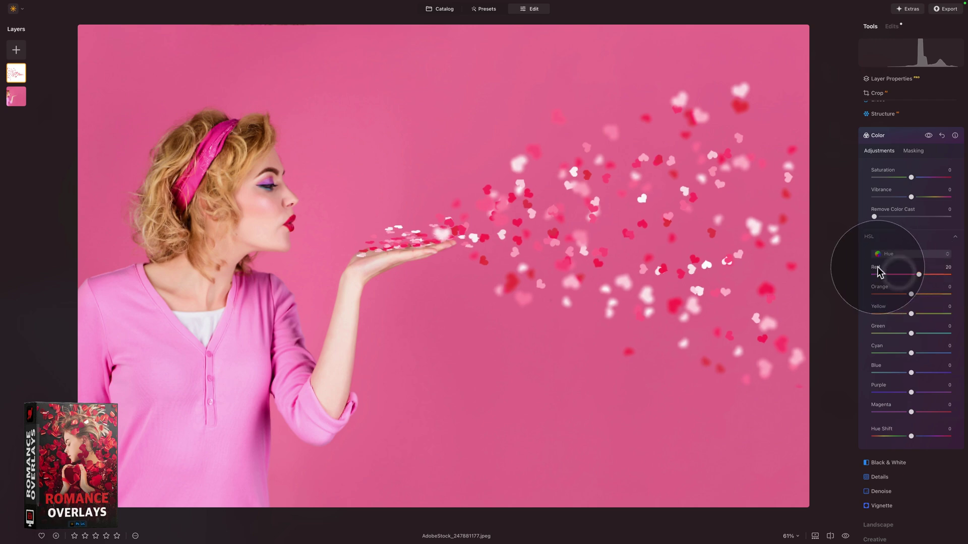
{"action": "left_click", "coordinate": [897, 254]}
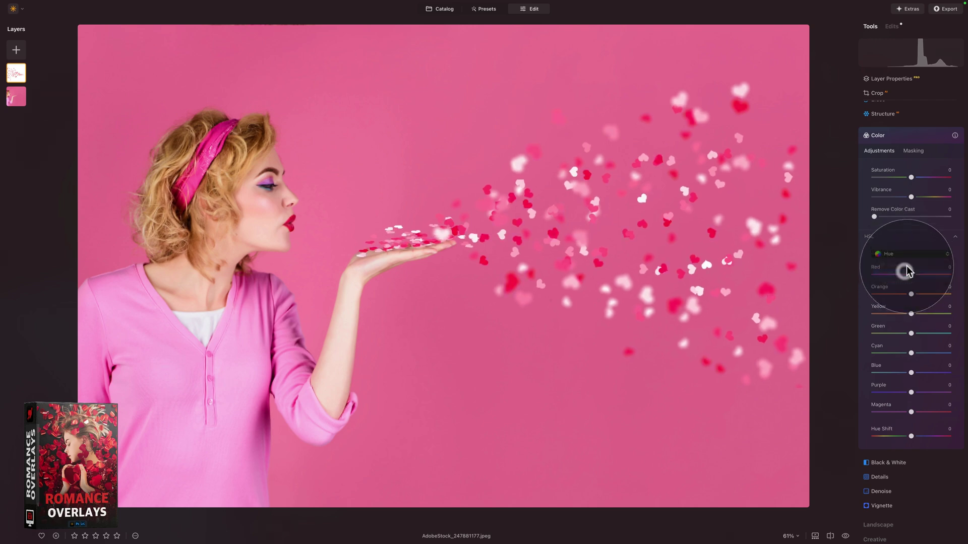
{"action": "left_click", "coordinate": [906, 275]}
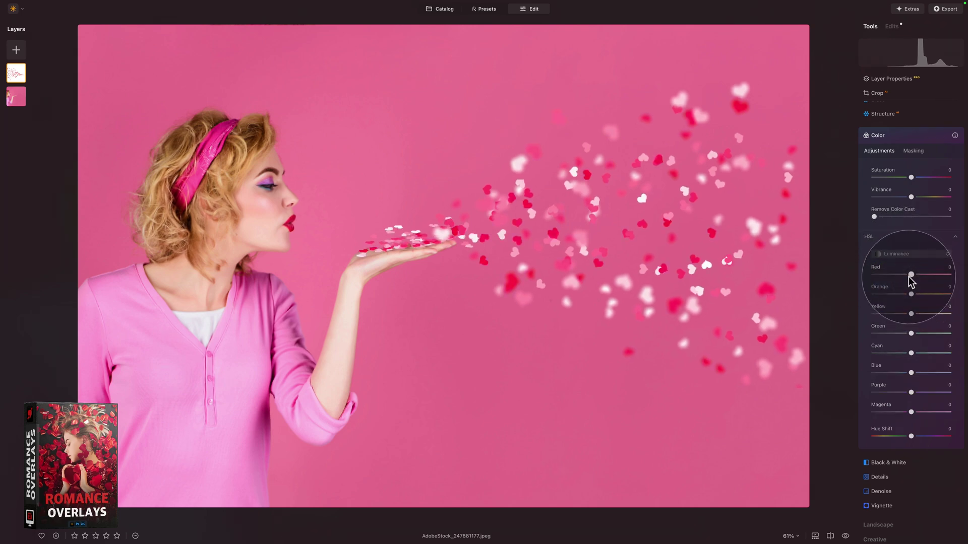
{"action": "left_click", "coordinate": [442, 9]}
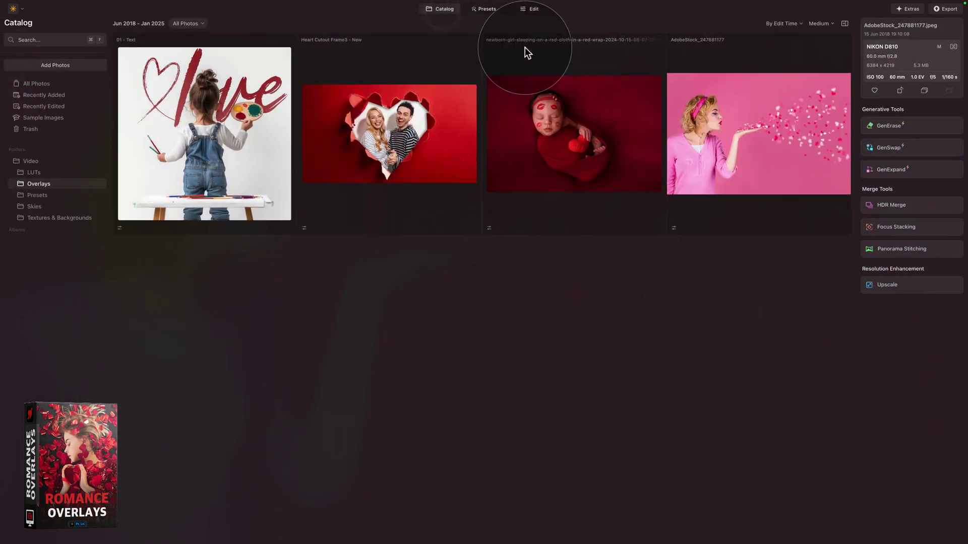
Select the sleeping newborn photo and open it for editing.
{"action": "left_click", "coordinate": [540, 142]}
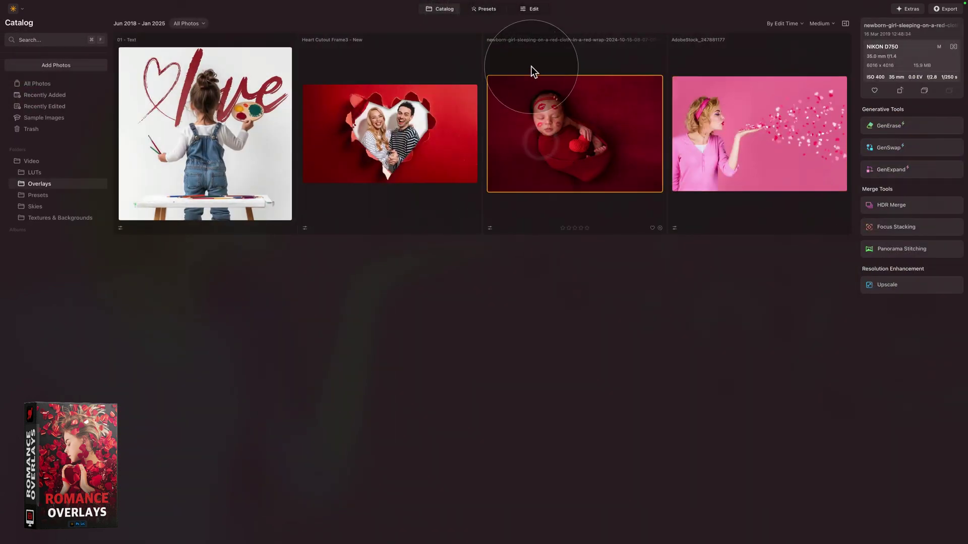
{"action": "left_click", "coordinate": [528, 9]}
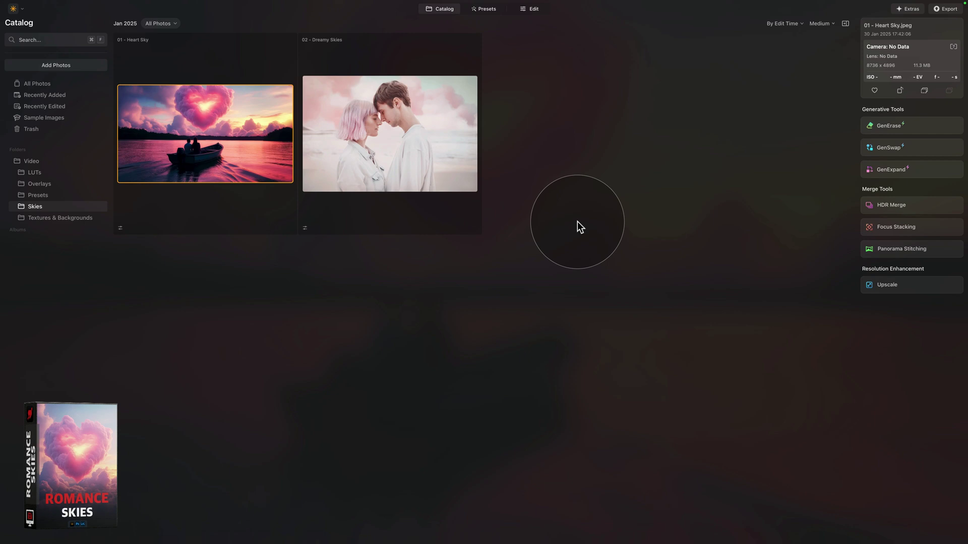
{"action": "left_click", "coordinate": [423, 129]}
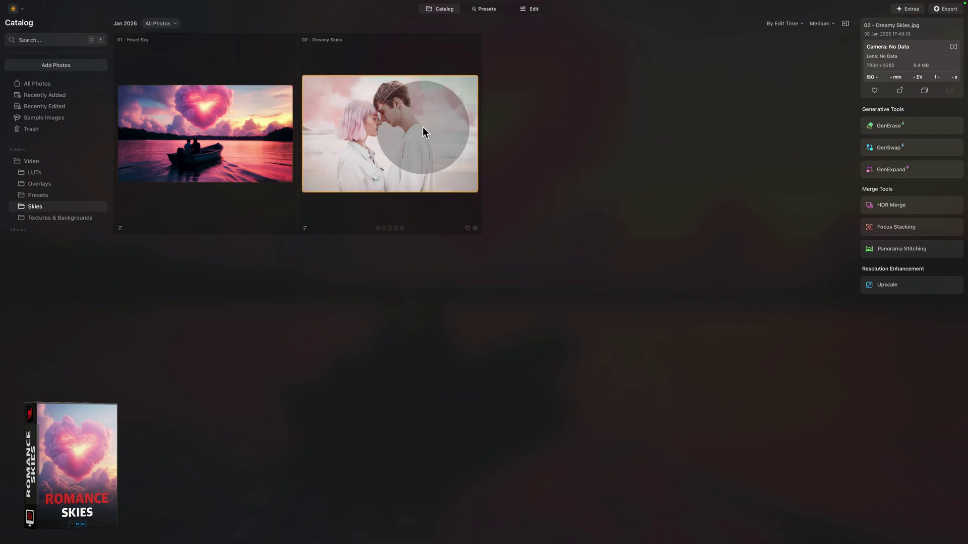
{"action": "left_click", "coordinate": [258, 132]}
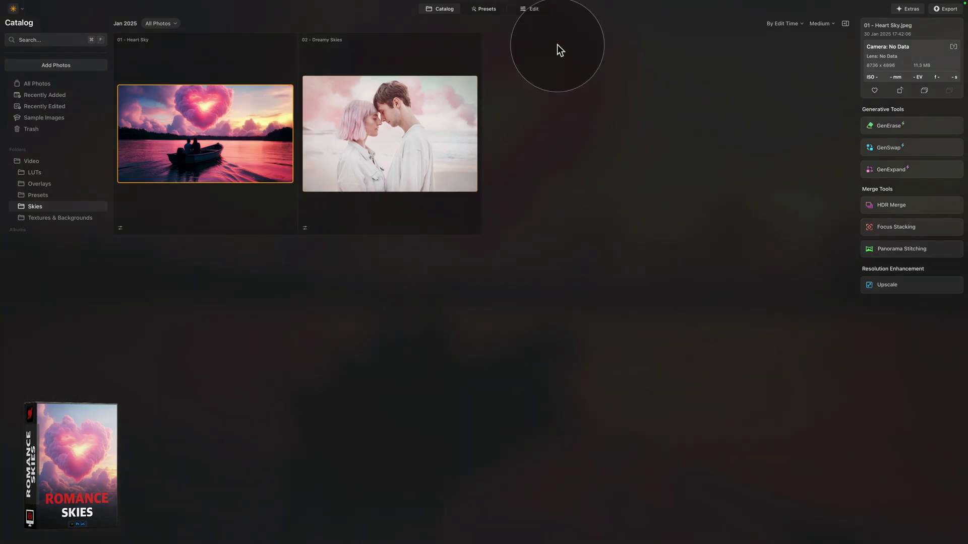
{"action": "left_click", "coordinate": [536, 7]}
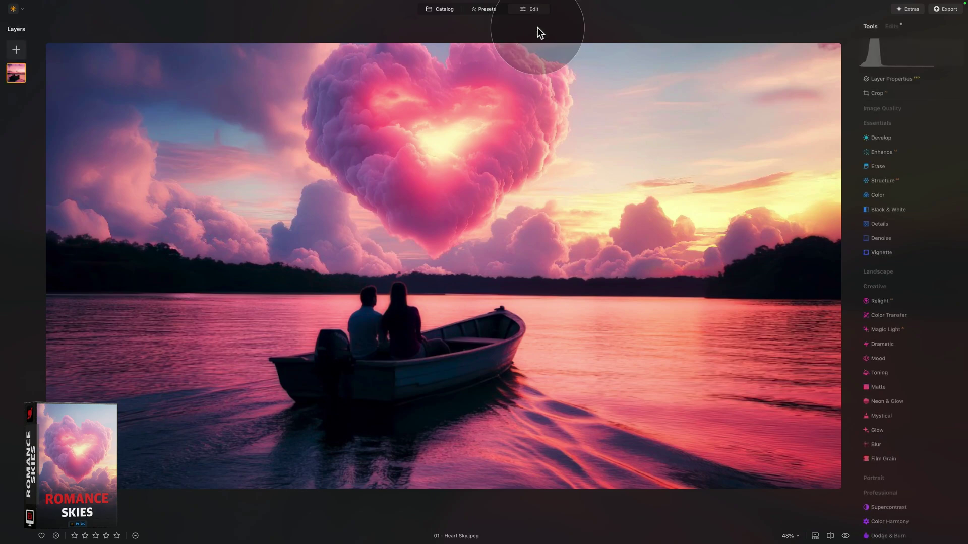
{"action": "left_click", "coordinate": [846, 536]}
{"action": "left_click", "coordinate": [846, 537]}
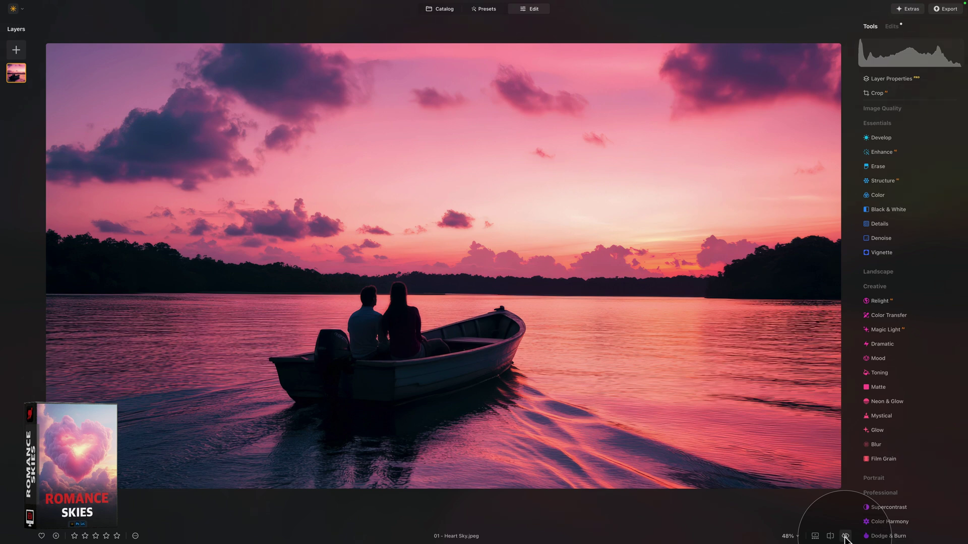
{"action": "left_click", "coordinate": [845, 536]}
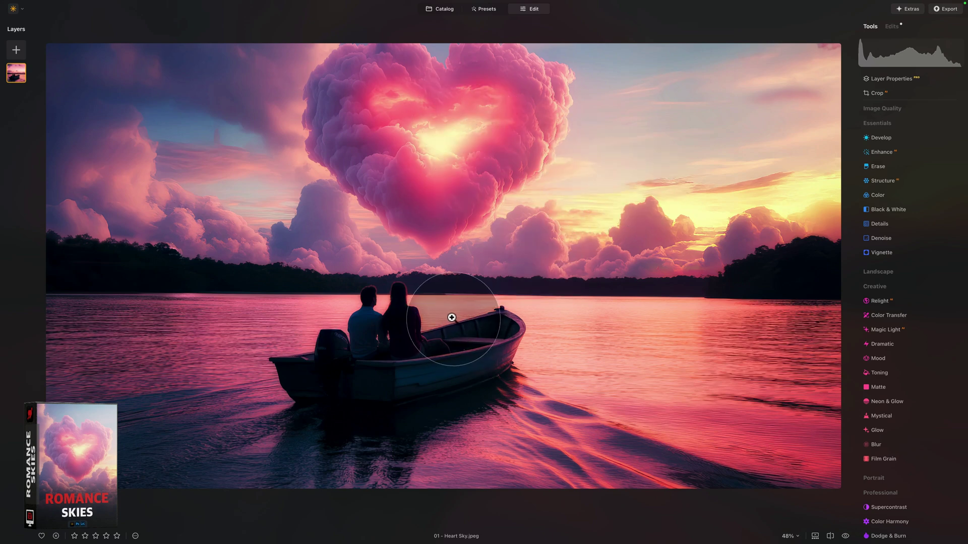
{"action": "left_click", "coordinate": [440, 9]}
{"action": "left_click", "coordinate": [442, 116]}
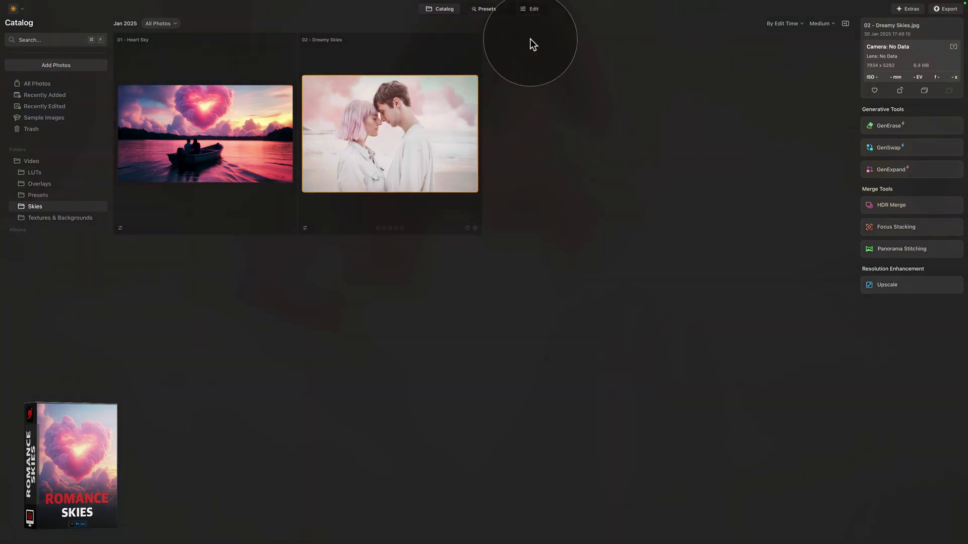
Open 02 - Dreamy Skies and toggle the original to compare the beach and pink skies.
{"action": "left_click", "coordinate": [530, 10]}
{"action": "left_click", "coordinate": [846, 536]}
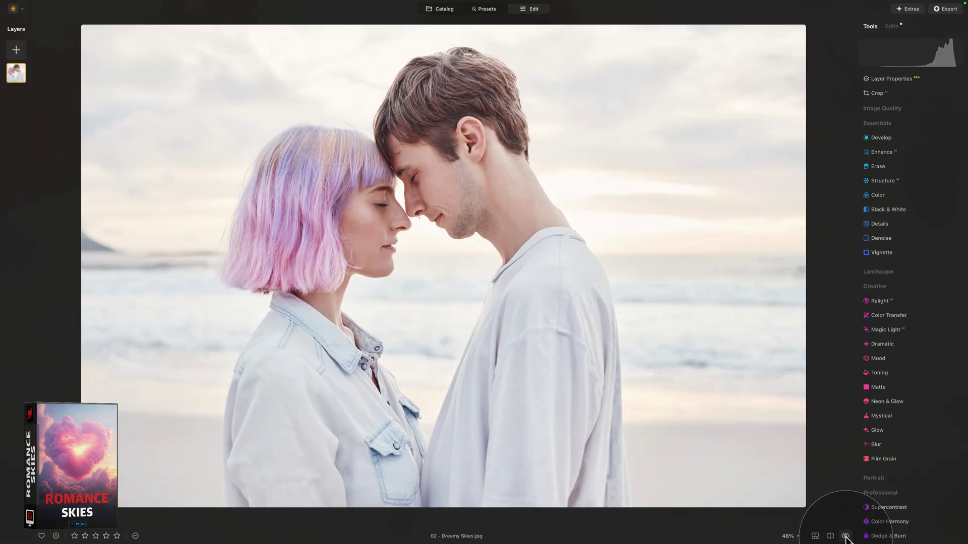
{"action": "left_click", "coordinate": [845, 536]}
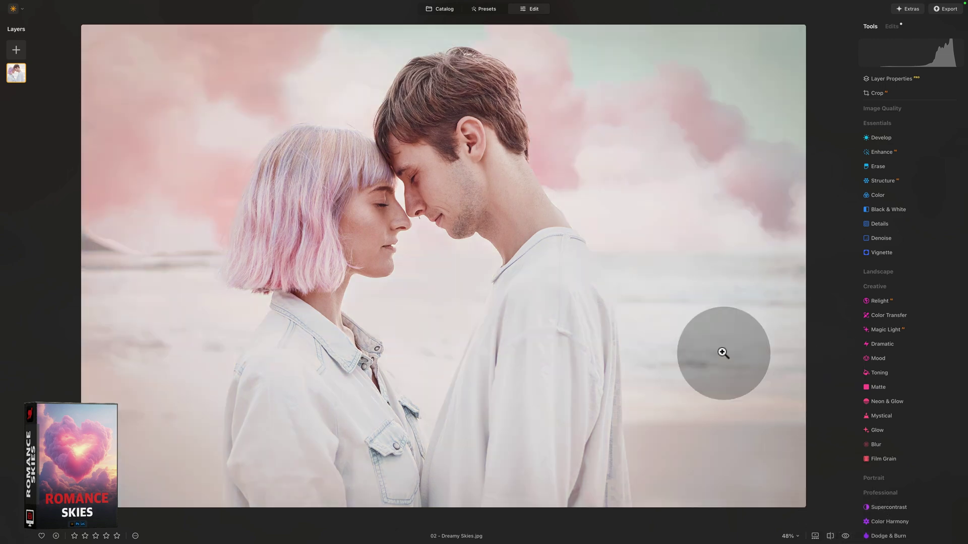